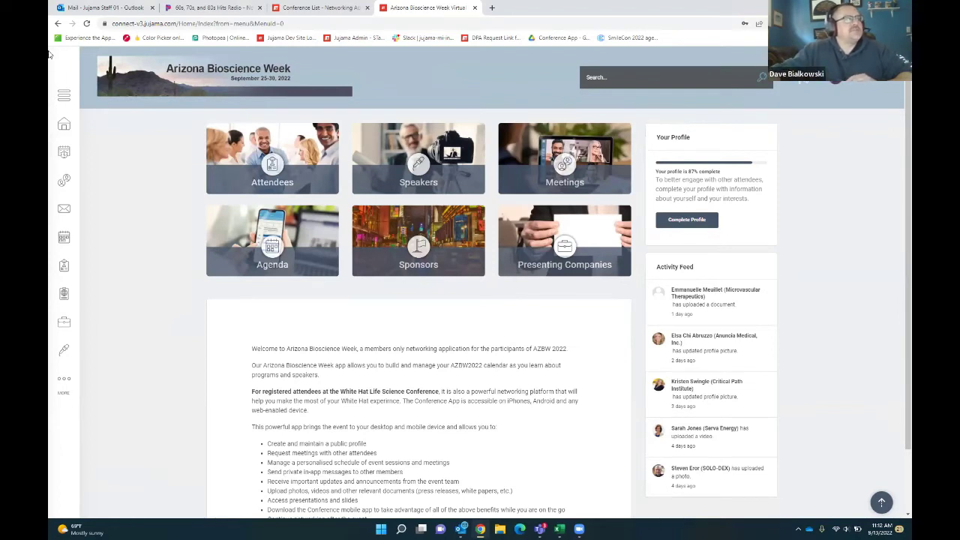
# Step: Look over the full navigation menu and open the account's profile settings
pyautogui.click(62, 100)
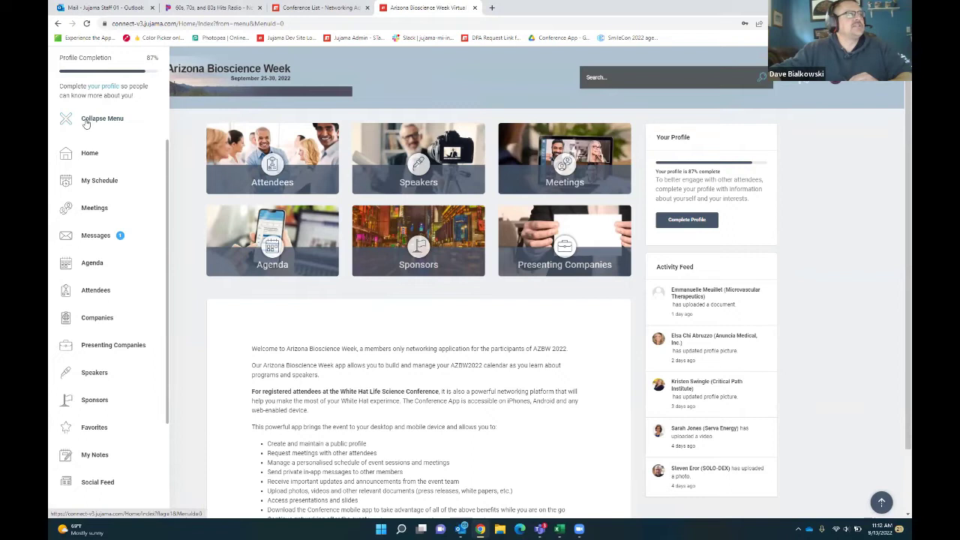
pyautogui.click(86, 121)
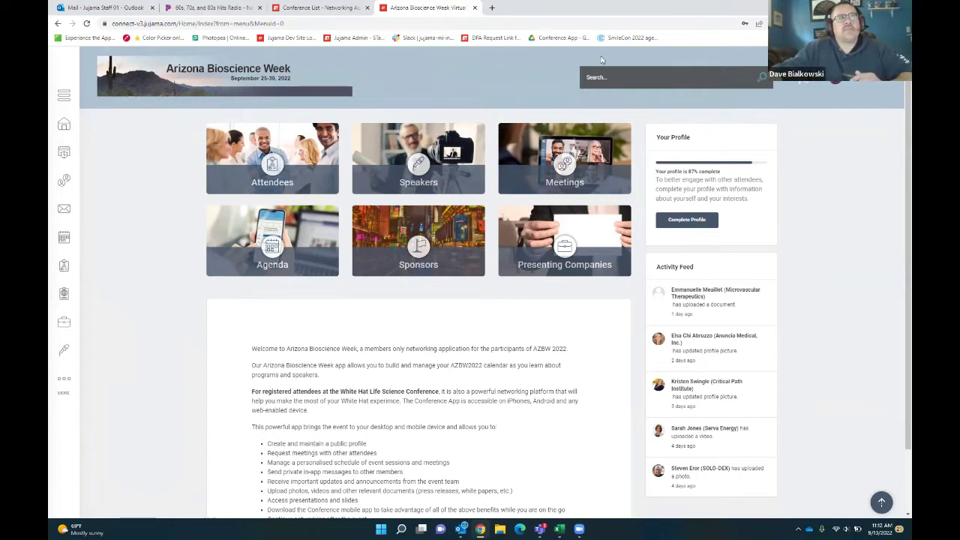
pyautogui.click(859, 86)
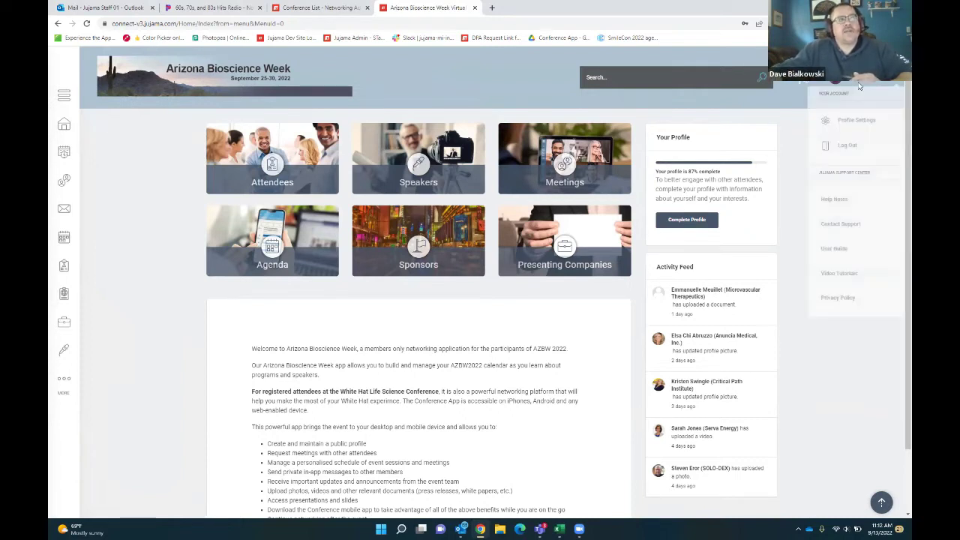
pyautogui.click(847, 121)
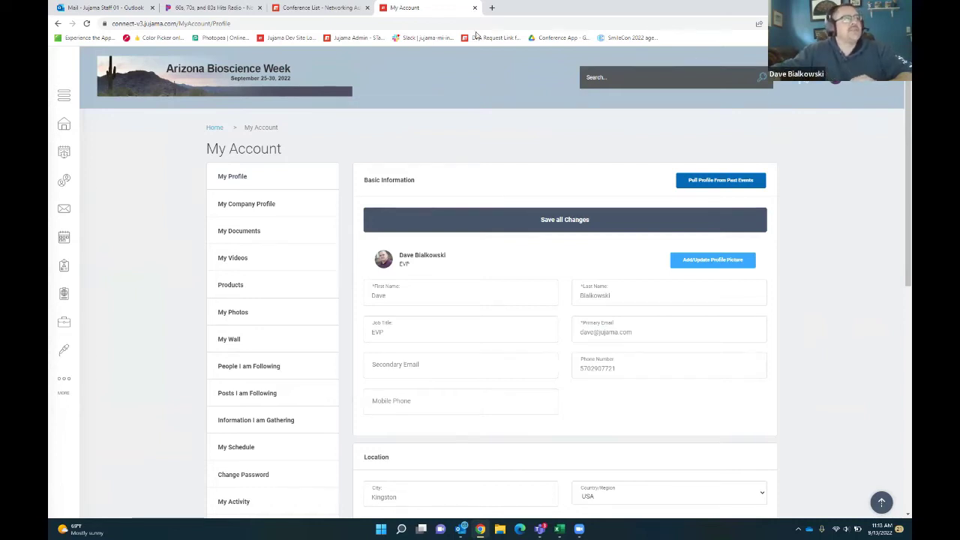
# Step: Open the company profile and review its location, contact and biography sections
pyautogui.click(237, 205)
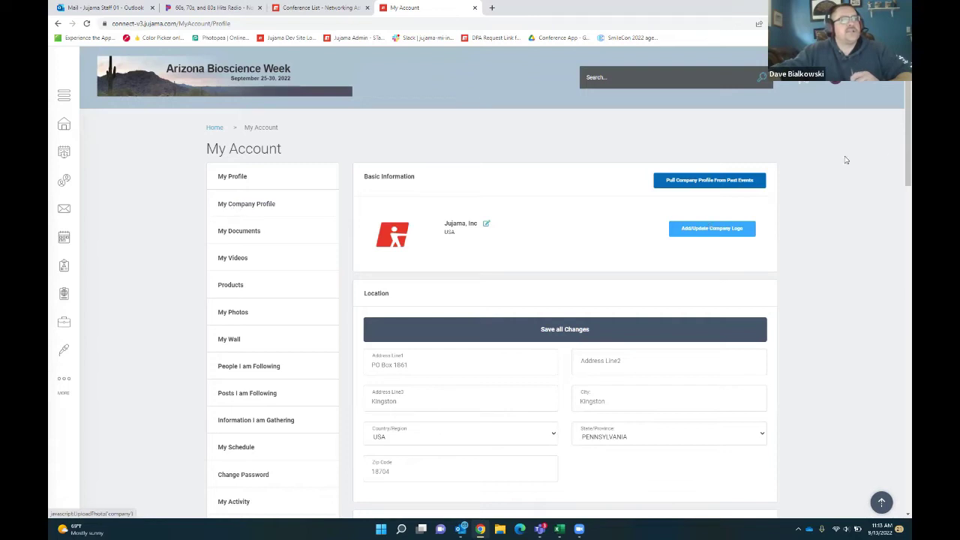
pyautogui.scroll(-3, 899, 180)
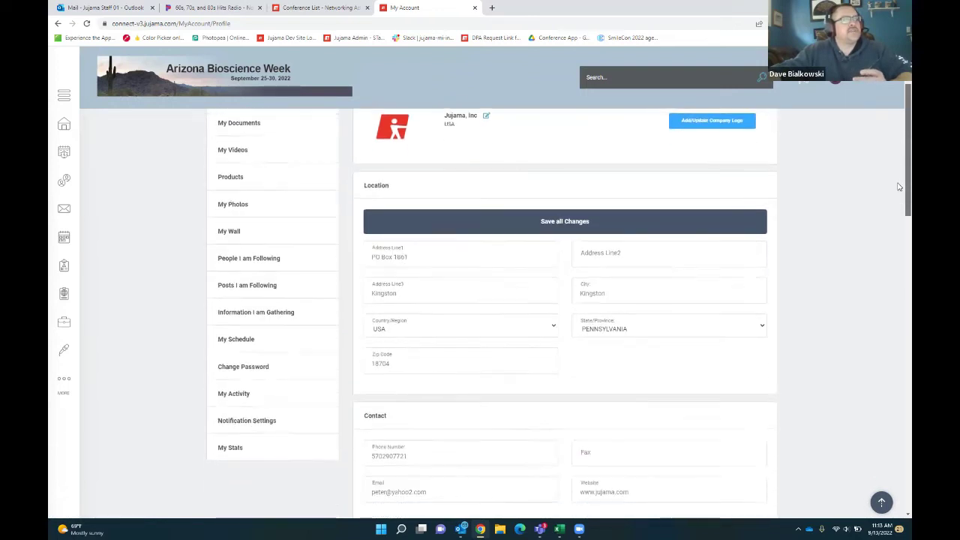
pyautogui.scroll(-3, 899, 226)
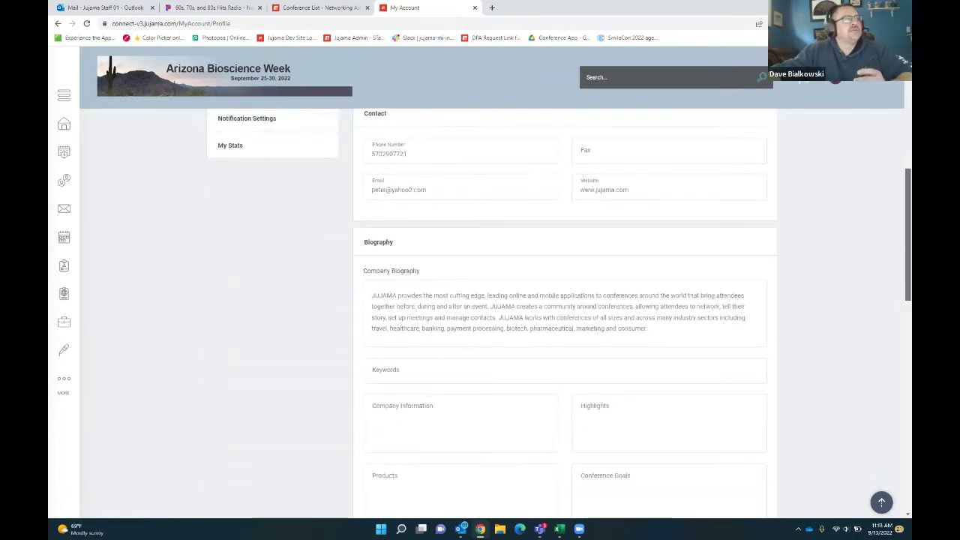
pyautogui.scroll(2, 899, 226)
pyautogui.scroll(4, 899, 226)
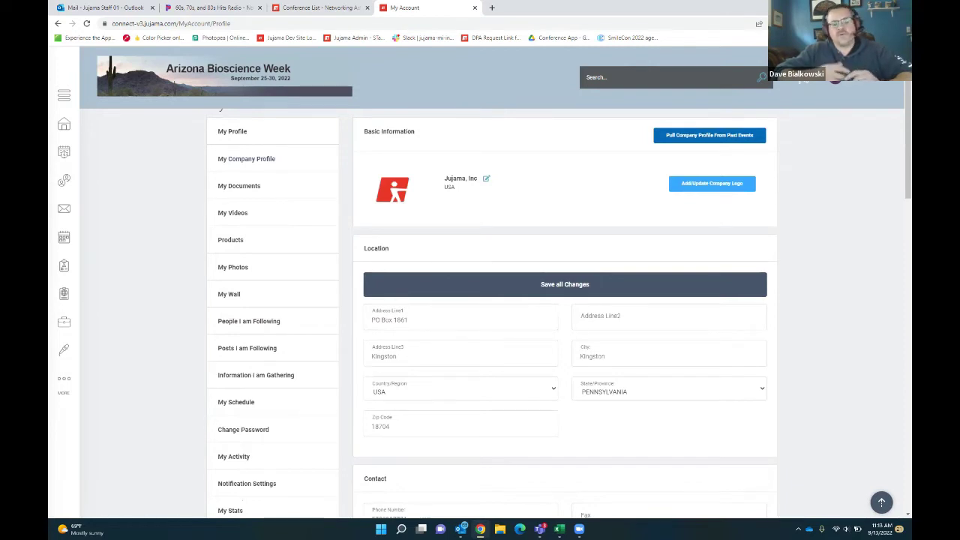
# Step: Return to the home page, open the attendee list and view its category filter options
pyautogui.click(65, 128)
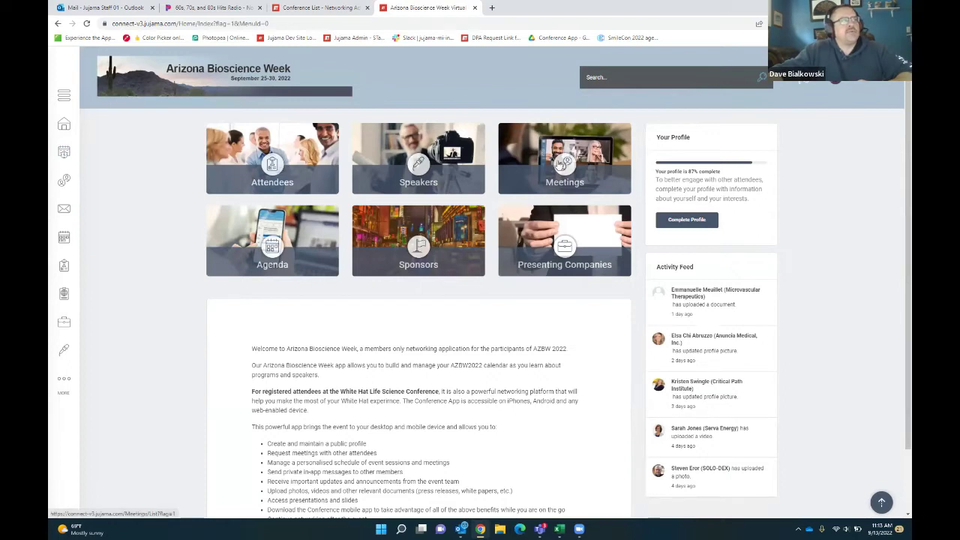
pyautogui.click(268, 165)
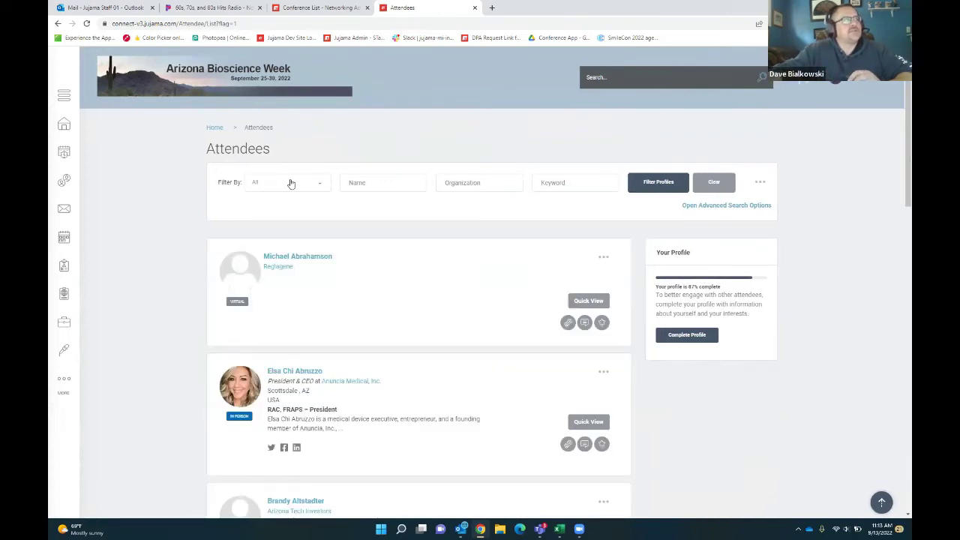
pyautogui.click(291, 183)
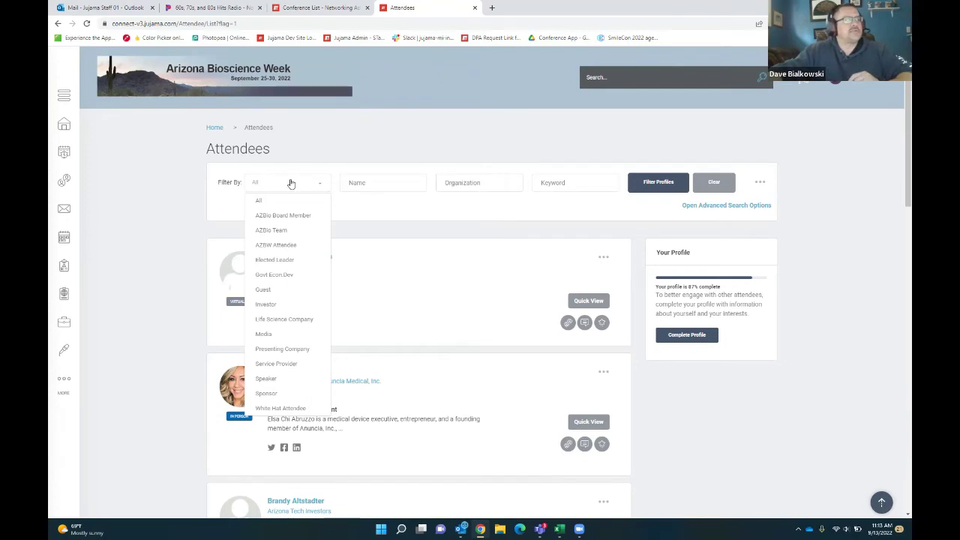
pyautogui.click(291, 184)
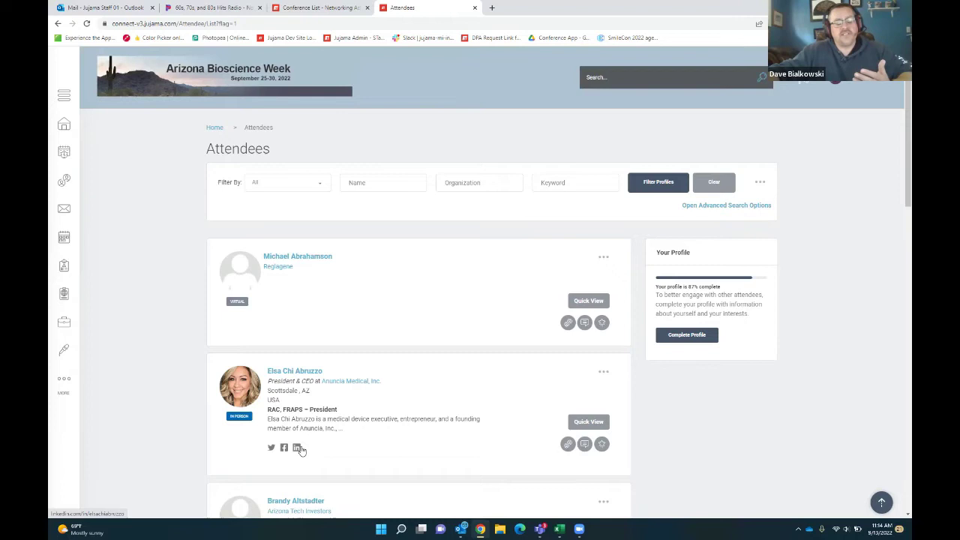
# Step: Check the actions offered for the in-person attendee from Anuncia Medical and open the attendee's quick profile view
pyautogui.click(603, 374)
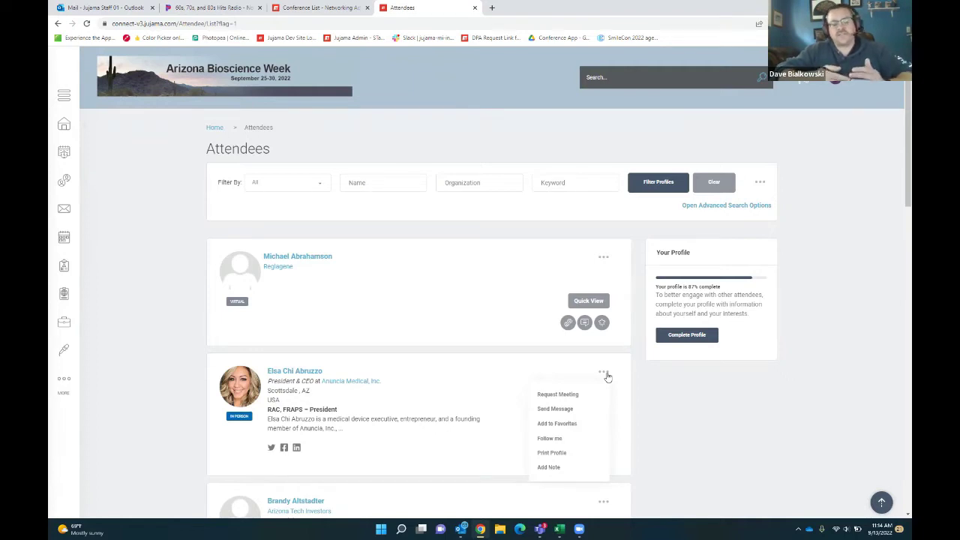
pyautogui.click(603, 373)
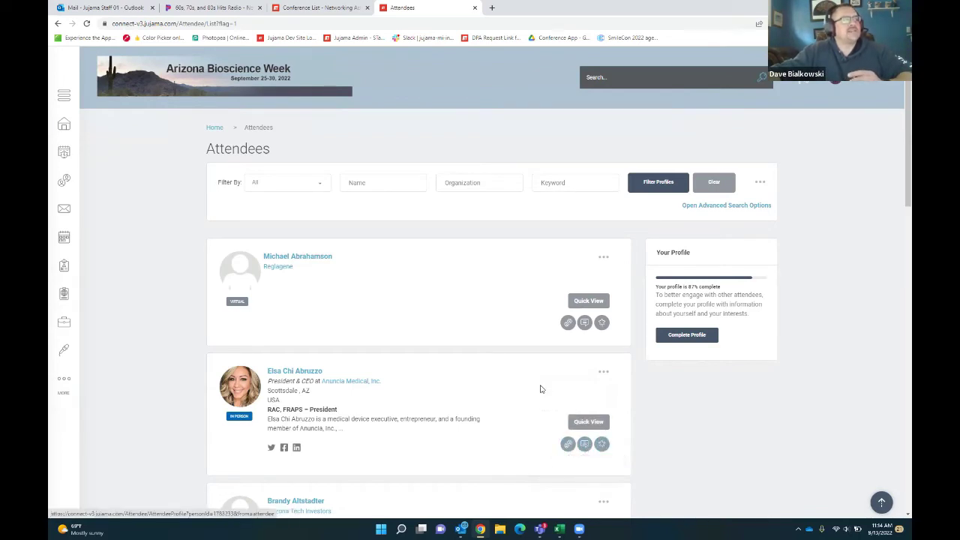
pyautogui.click(588, 421)
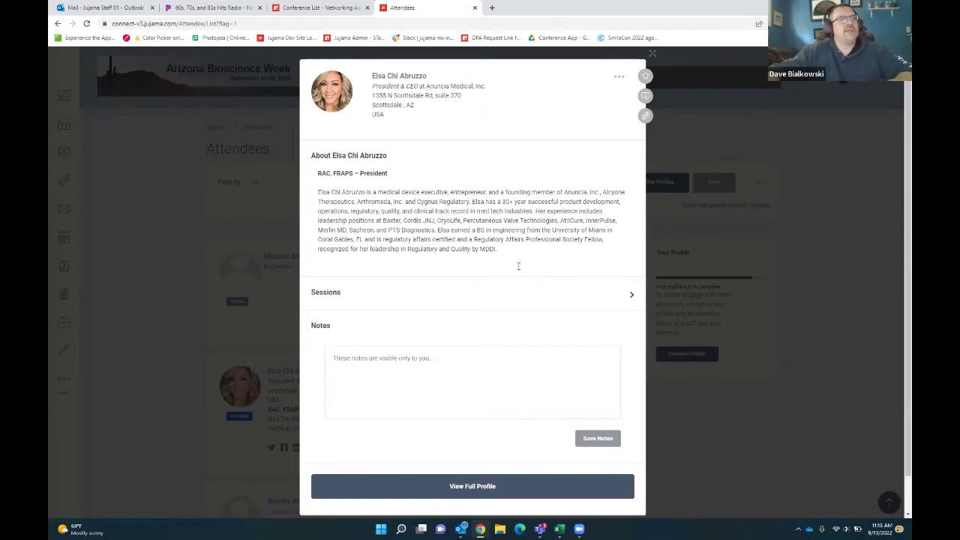
# Step: Start a meeting request to the Anuncia Medical attendee with the meeting date Thursday, Sep 29, 2022
pyautogui.click(643, 116)
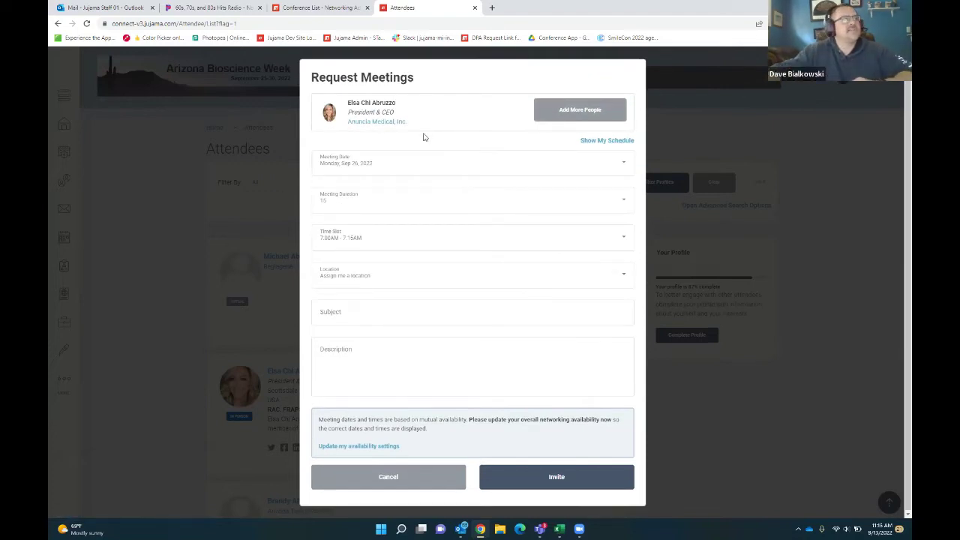
pyautogui.click(399, 168)
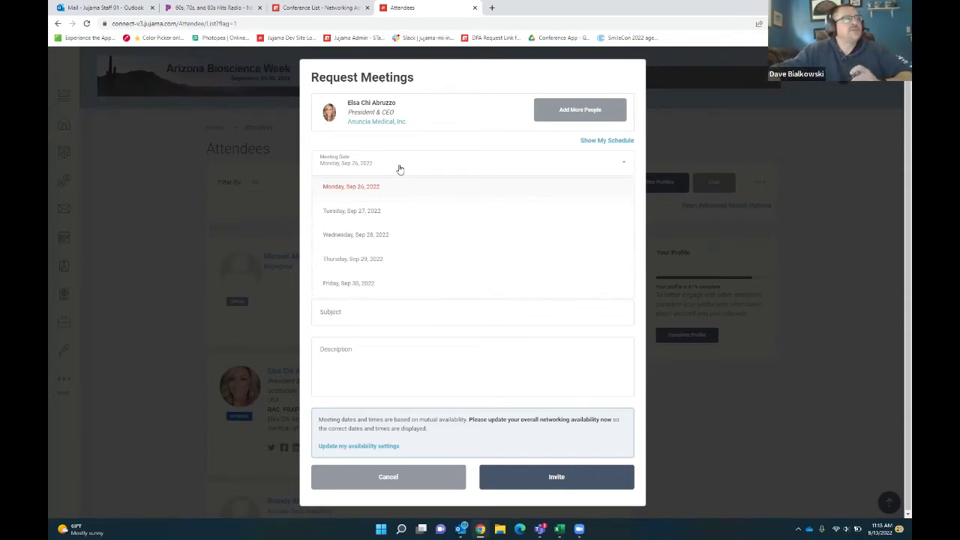
pyautogui.click(375, 268)
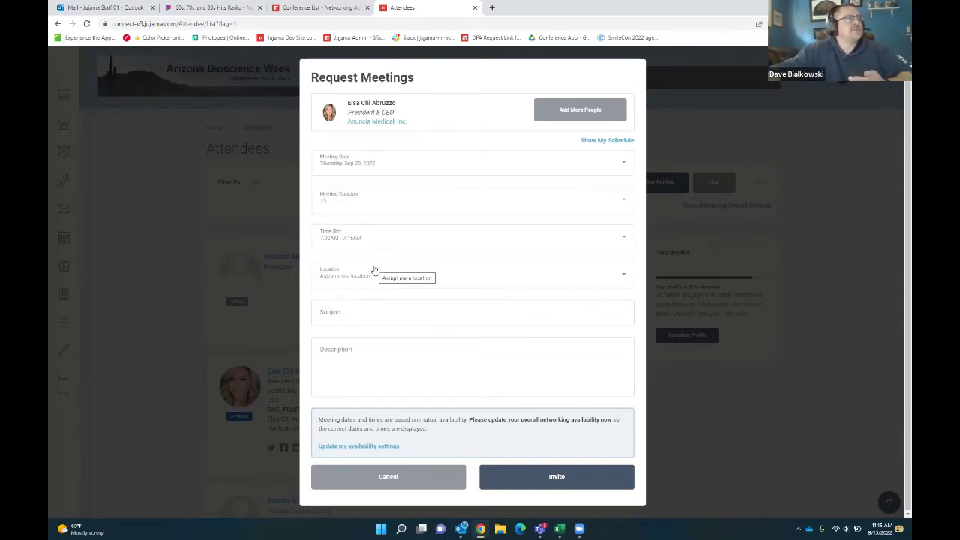
# Step: Review the meeting duration and time slot choices and set the meeting location to Suggest a Location
pyautogui.click(369, 201)
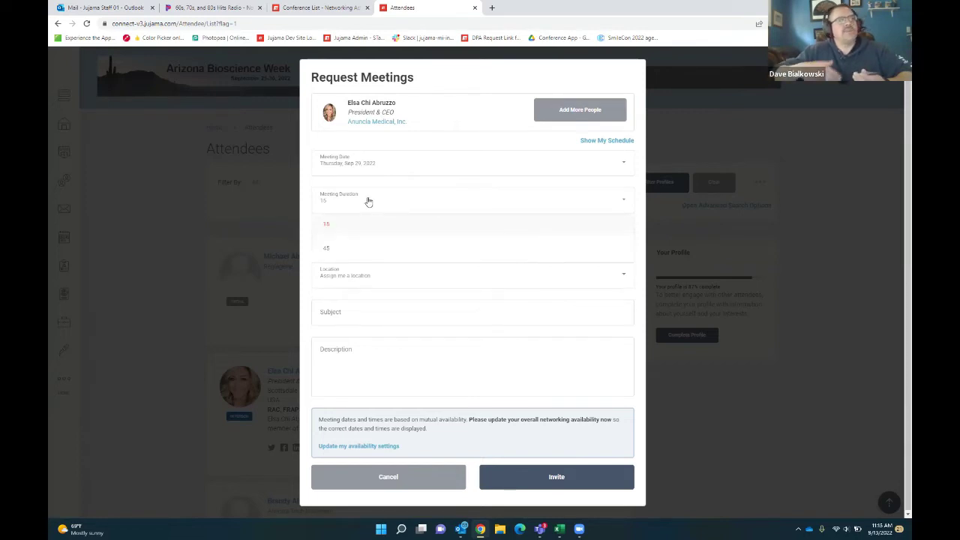
pyautogui.click(369, 201)
pyautogui.click(334, 248)
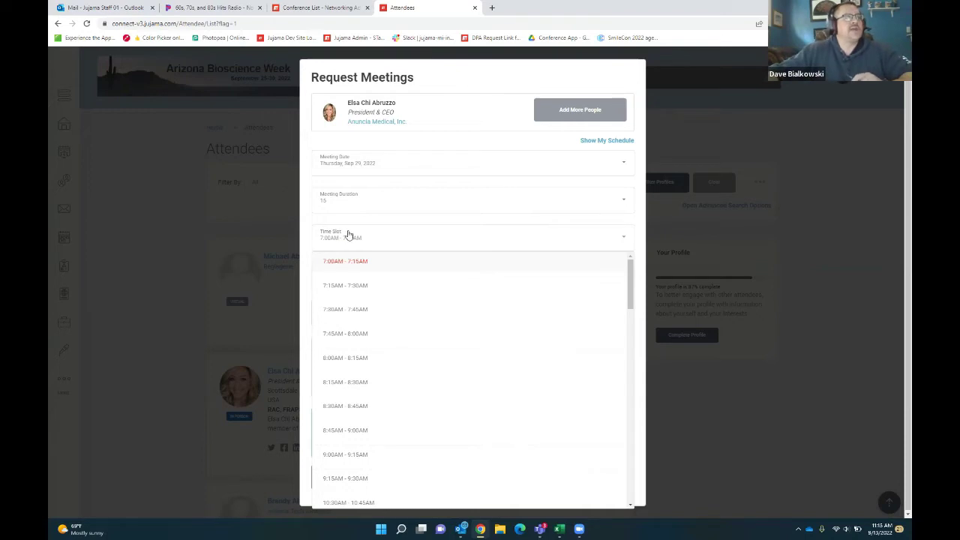
pyautogui.click(348, 235)
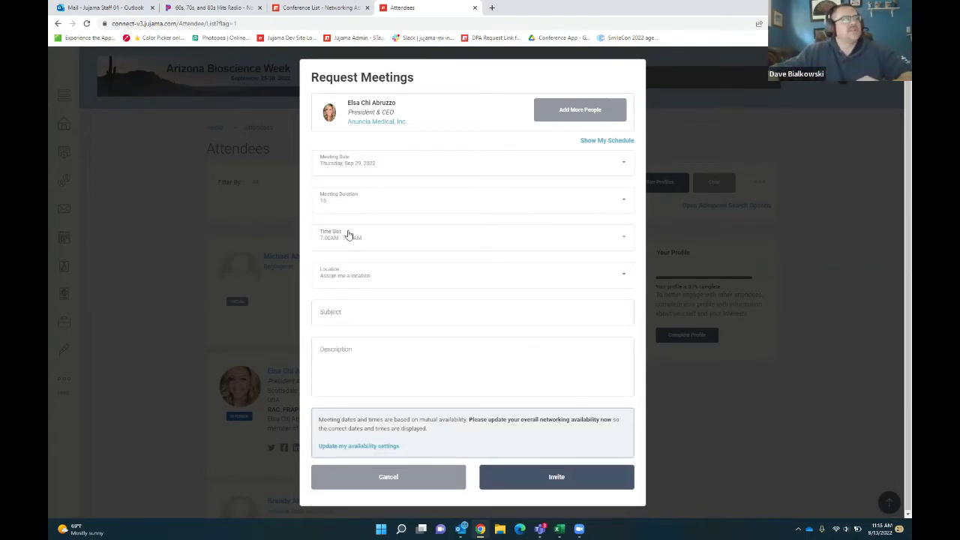
pyautogui.click(370, 284)
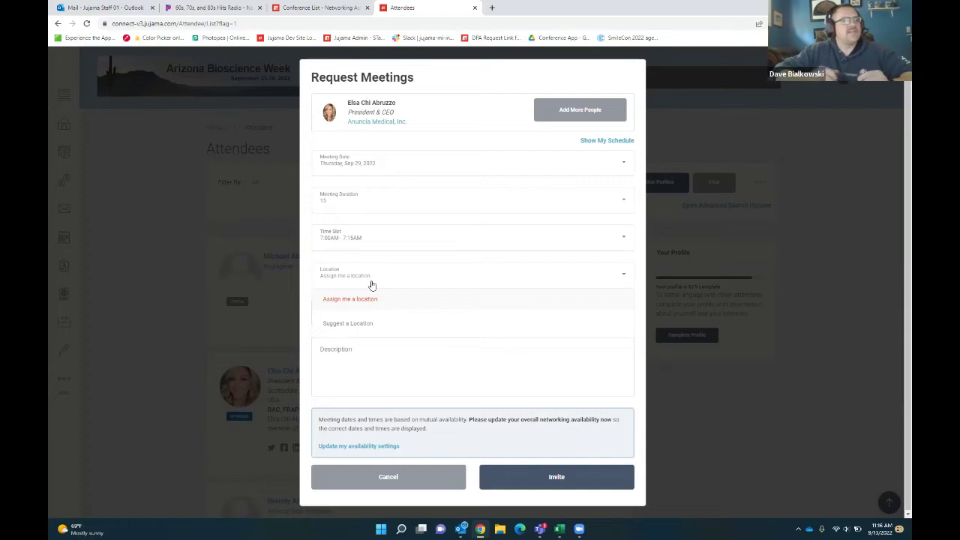
pyautogui.click(367, 327)
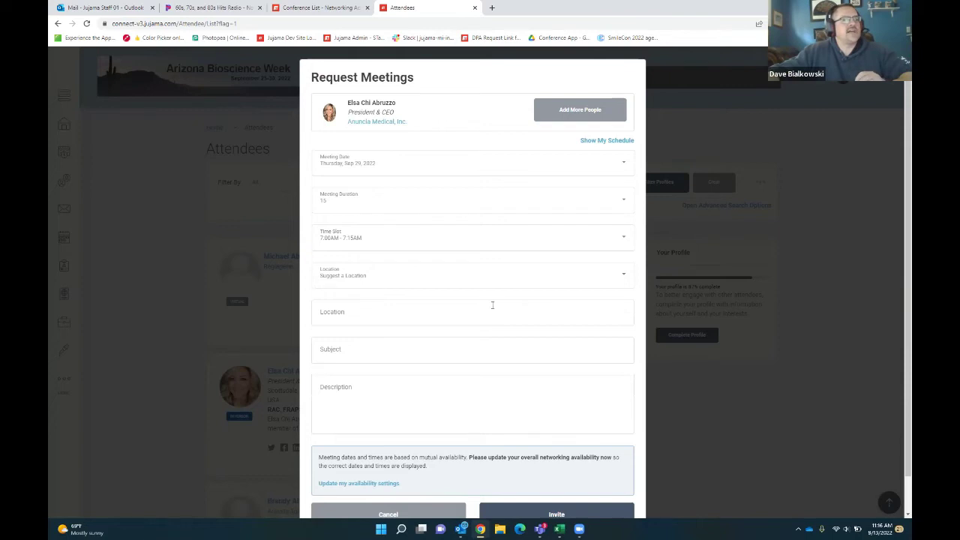
# Step: View the networking availability settings and close the meeting request without sending the invitation
pyautogui.click(346, 487)
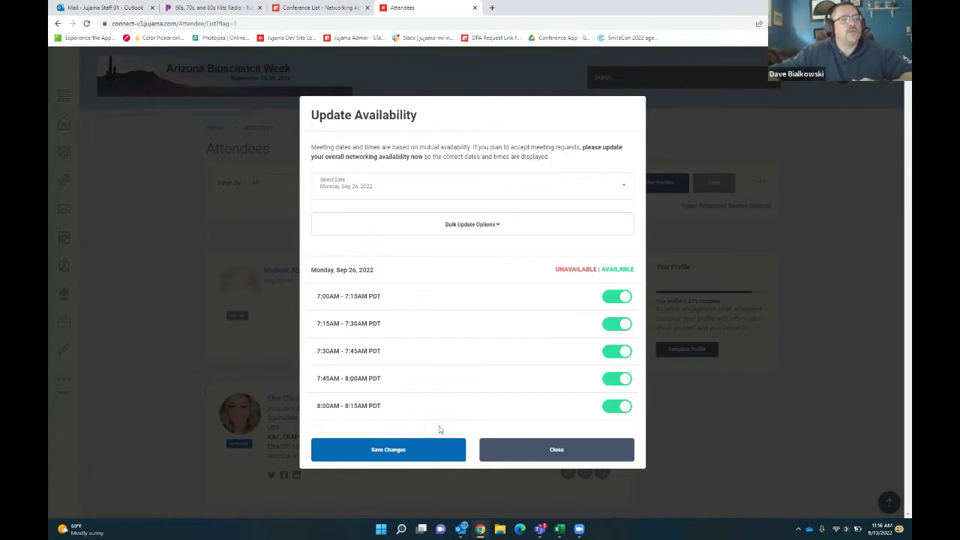
pyautogui.click(528, 453)
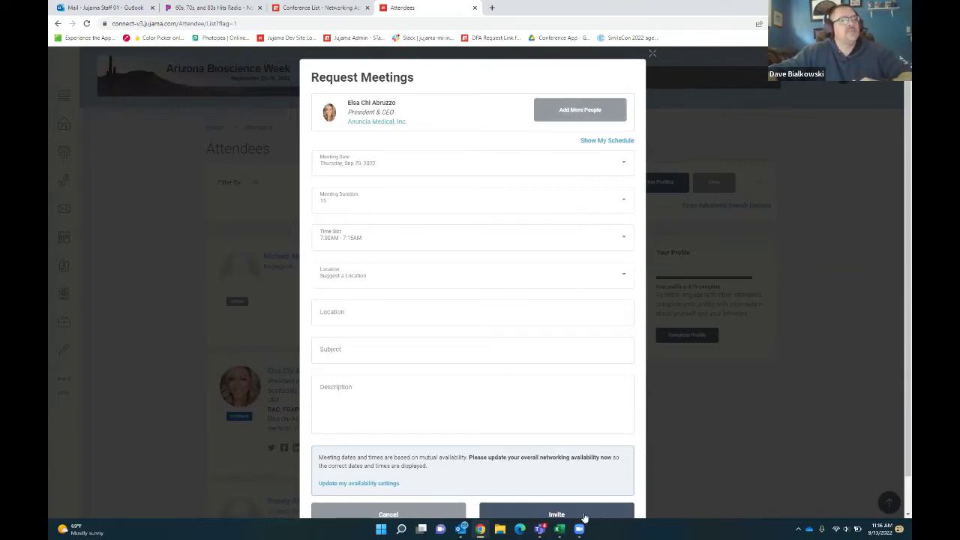
pyautogui.click(652, 54)
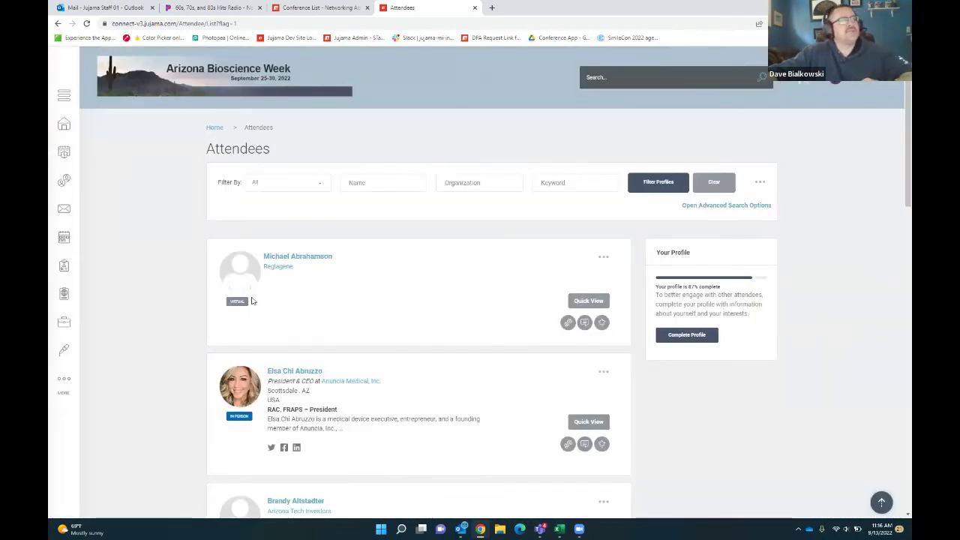
# Step: Start a meeting request to the virtual attendee from Reglagene, set the location to Suggest a Location, and discard the request
pyautogui.click(568, 322)
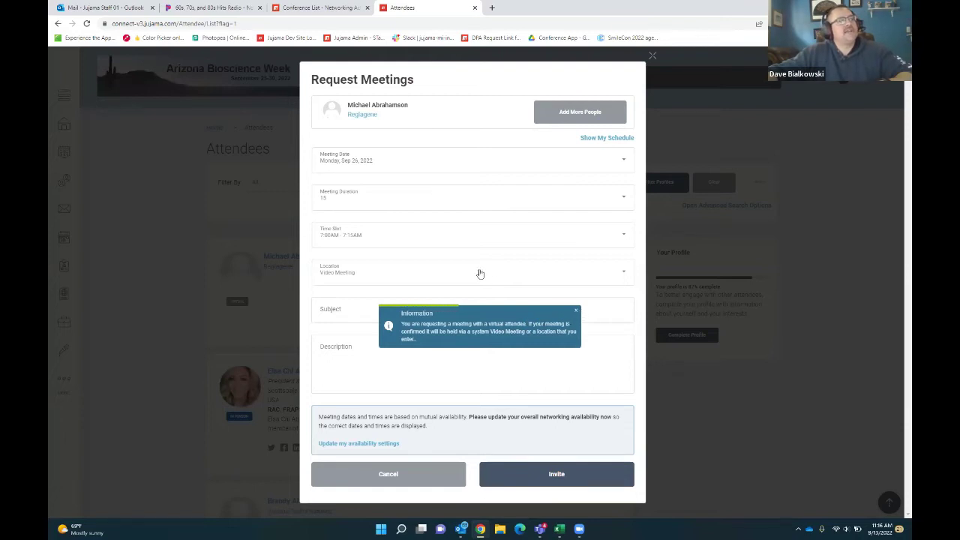
pyautogui.click(576, 312)
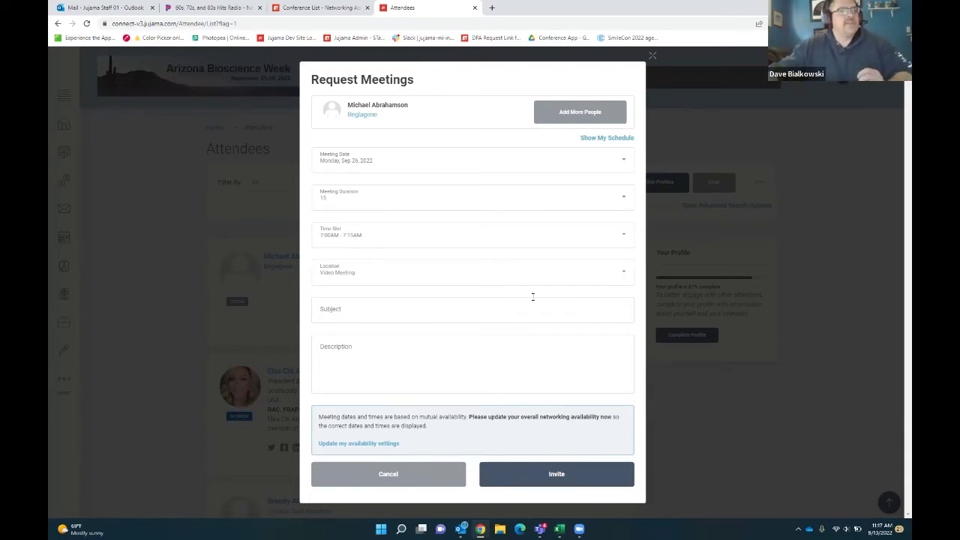
pyautogui.click(512, 274)
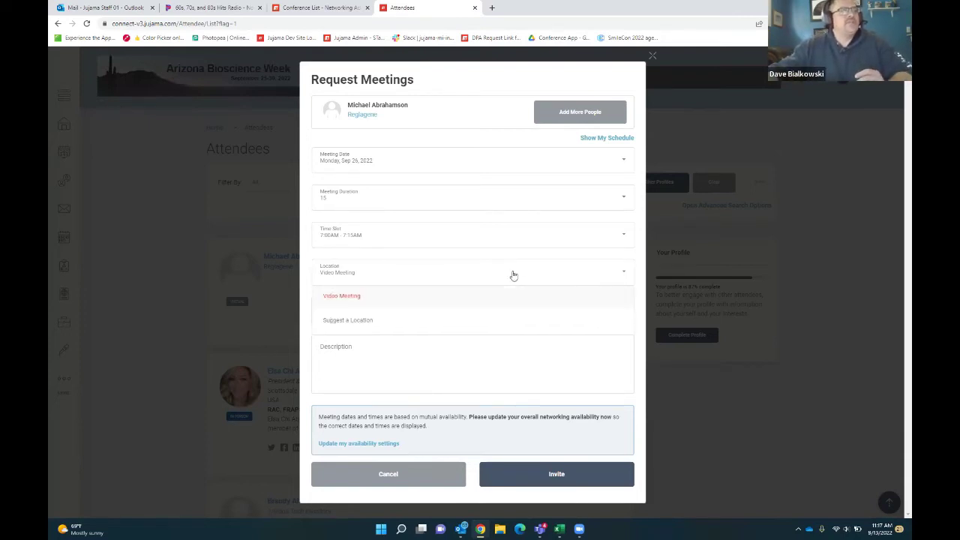
pyautogui.click(375, 318)
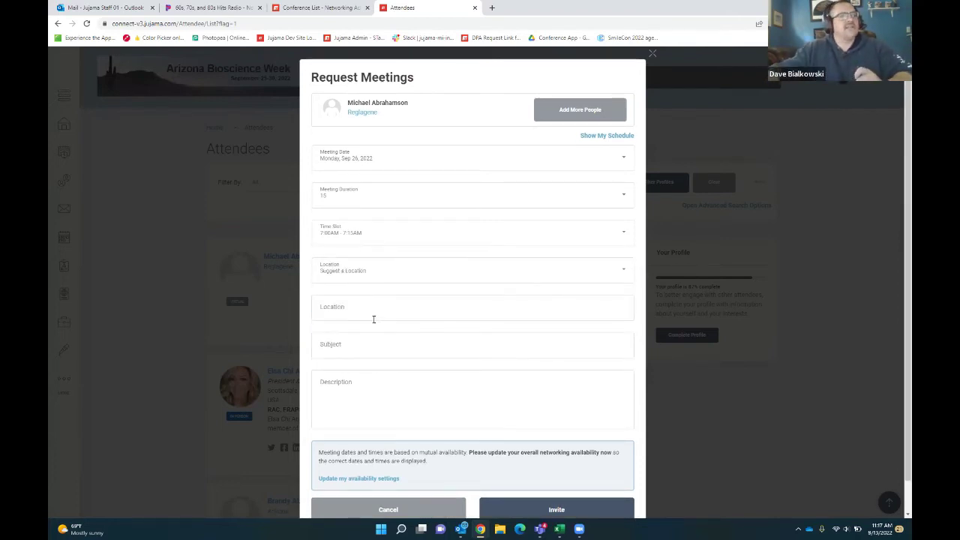
pyautogui.click(652, 54)
# Step: View the message form for the Reglagene attendee and close it without sending anything
pyautogui.click(584, 323)
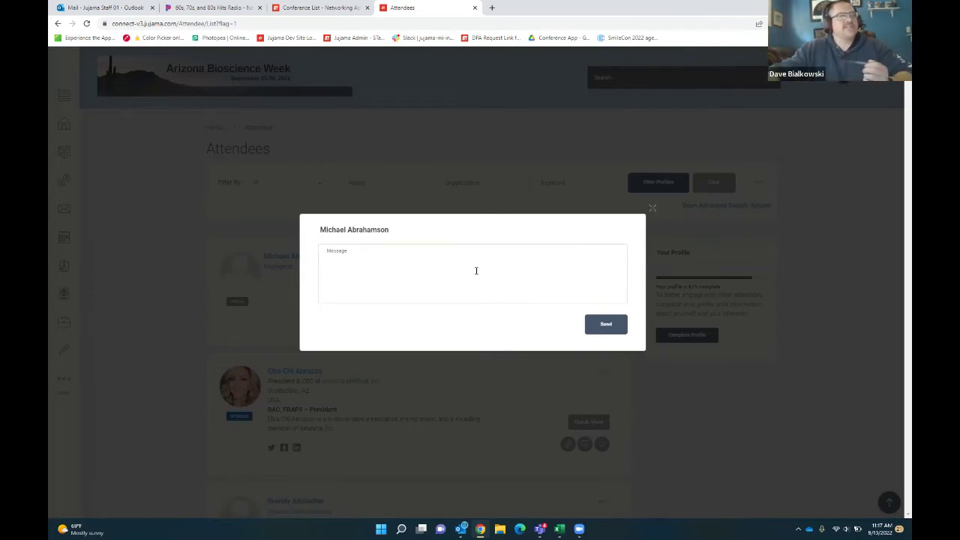
pyautogui.click(652, 209)
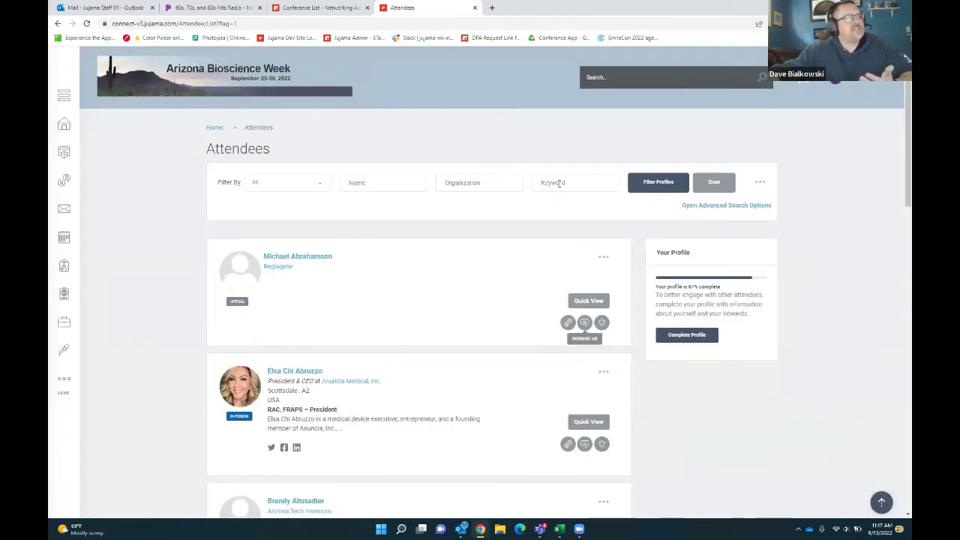
# Step: Open the Meetings page from the home page and review the meeting status filter choices
pyautogui.click(215, 128)
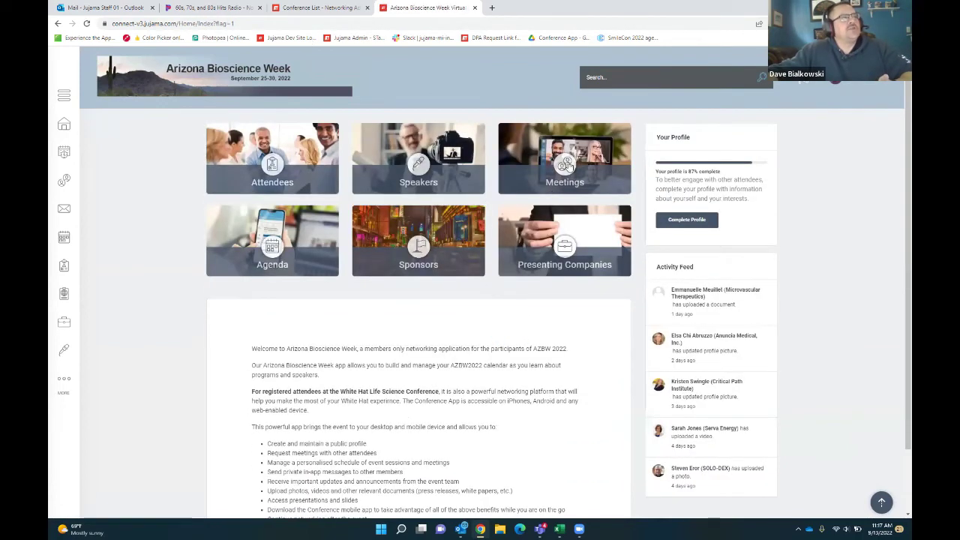
pyautogui.click(562, 166)
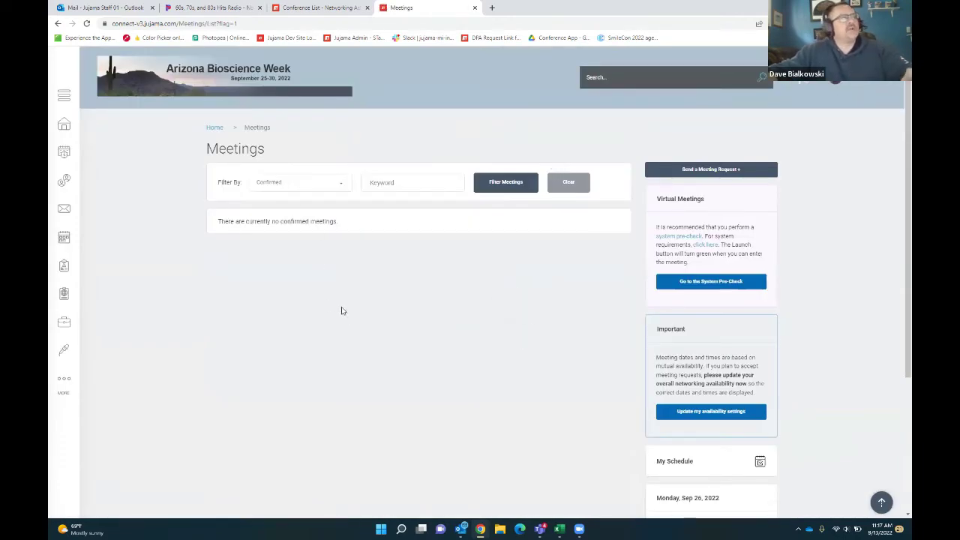
pyautogui.click(308, 183)
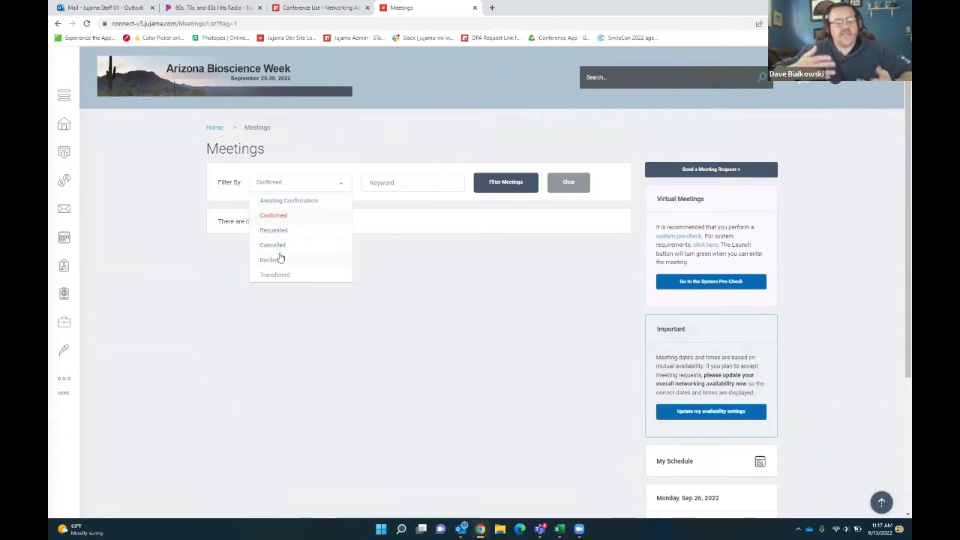
pyautogui.click(420, 300)
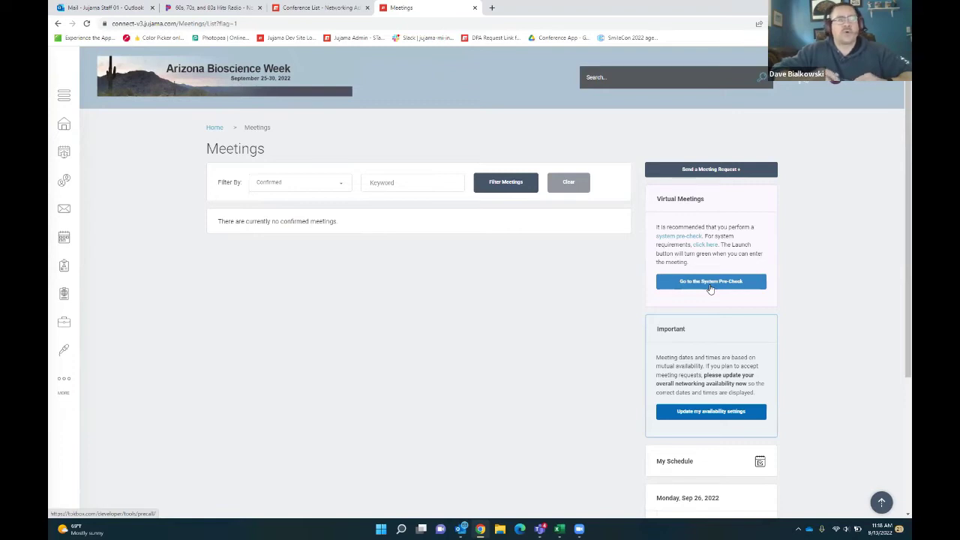
# Step: View the Send Meeting Requests page with the meeting type set to Group Meeting, and return home without selecting any people
pyautogui.click(692, 172)
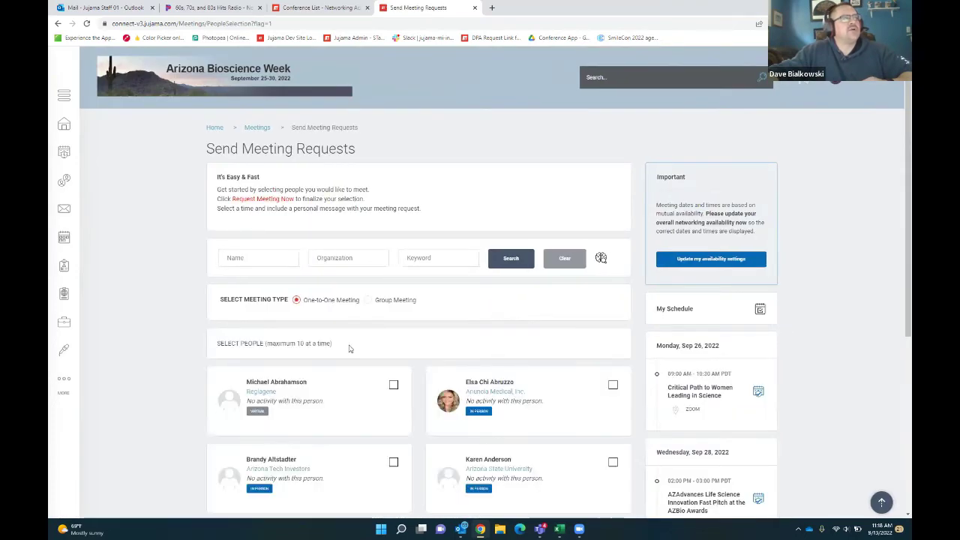
pyautogui.click(368, 301)
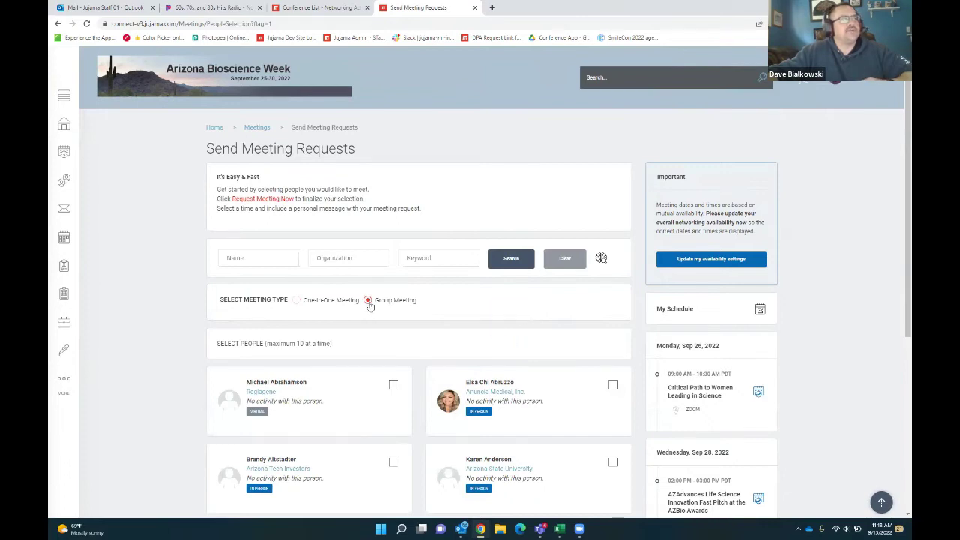
pyautogui.click(215, 128)
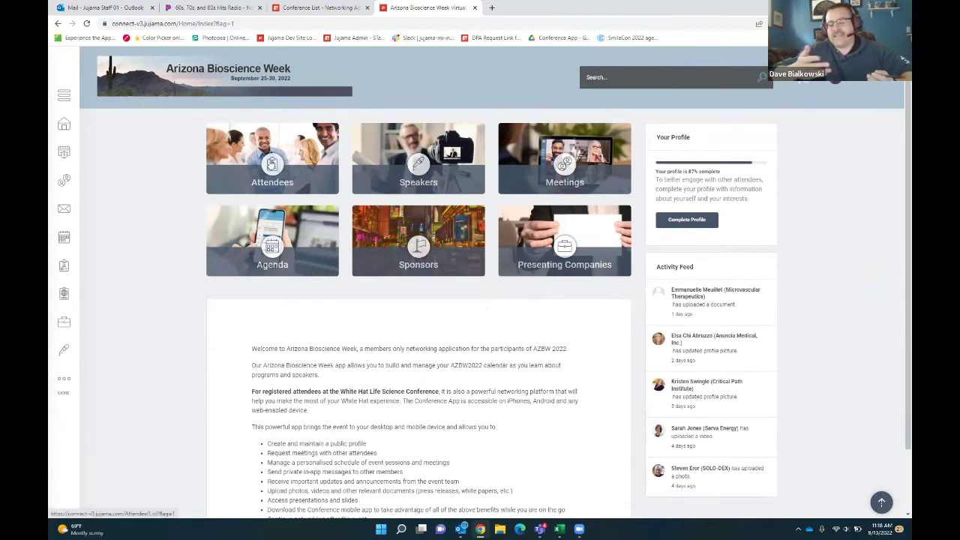
# Step: Browse the Monday, Sep 26 agenda and view the session details for Leading Women: Bioscience & Beyond
pyautogui.click(274, 255)
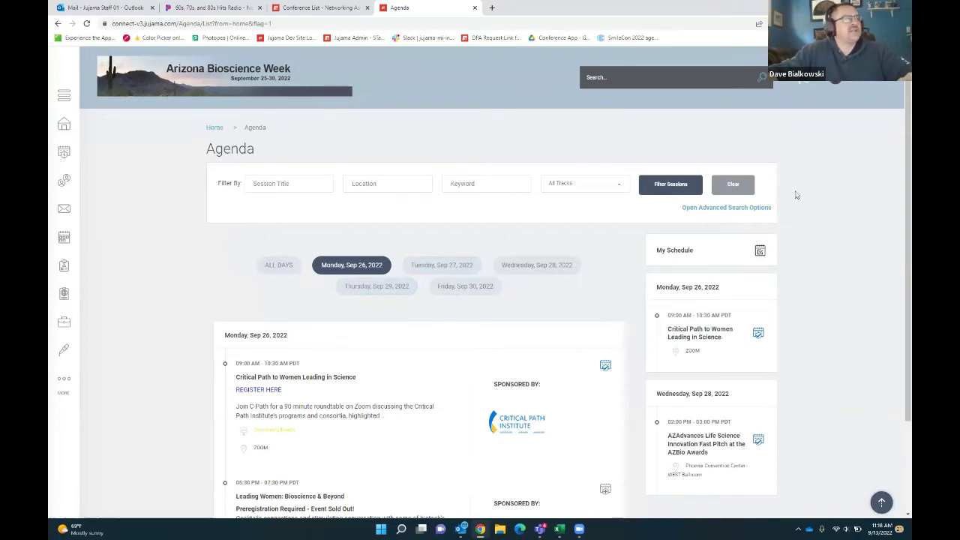
pyautogui.scroll(-1, 420, 300)
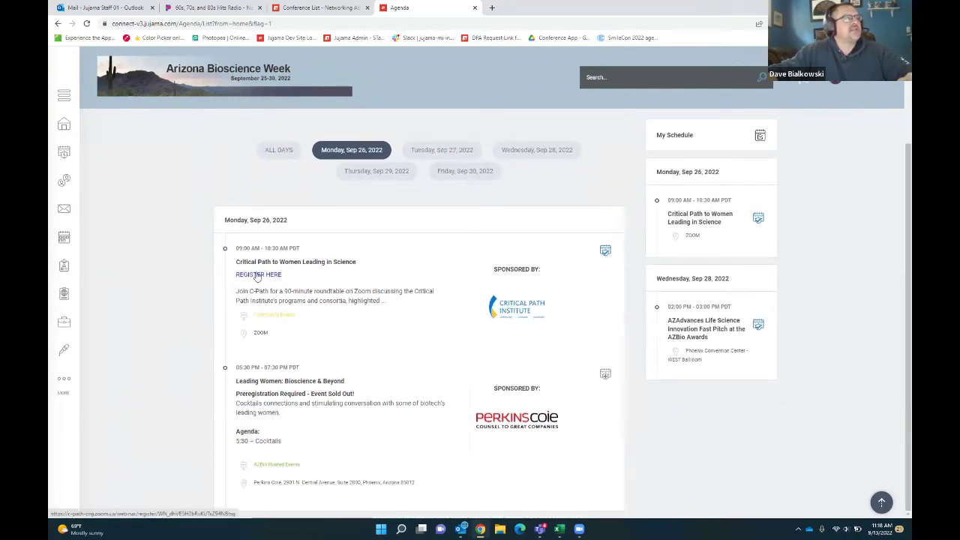
pyautogui.click(298, 382)
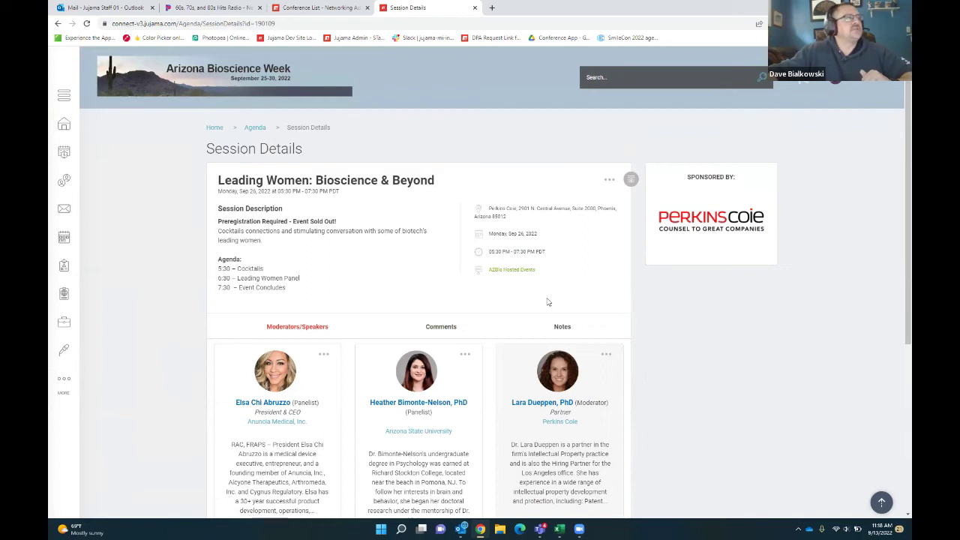
# Step: View the event's Sponsors page from the home page and return home
pyautogui.click(213, 129)
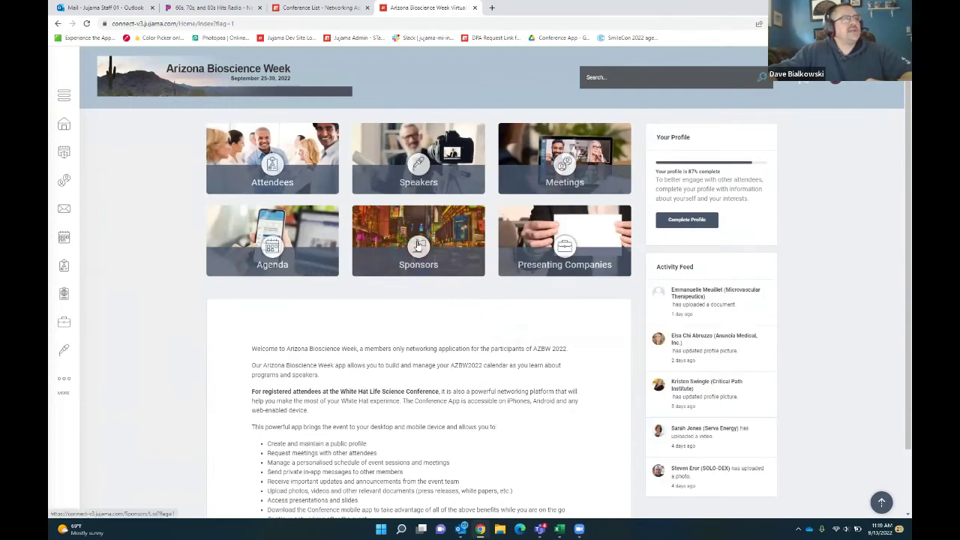
pyautogui.click(418, 245)
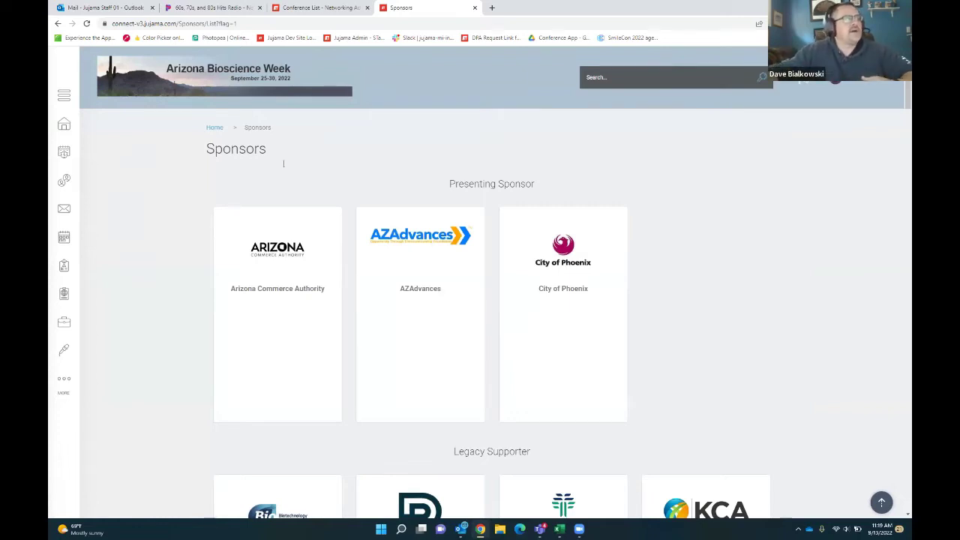
pyautogui.click(217, 128)
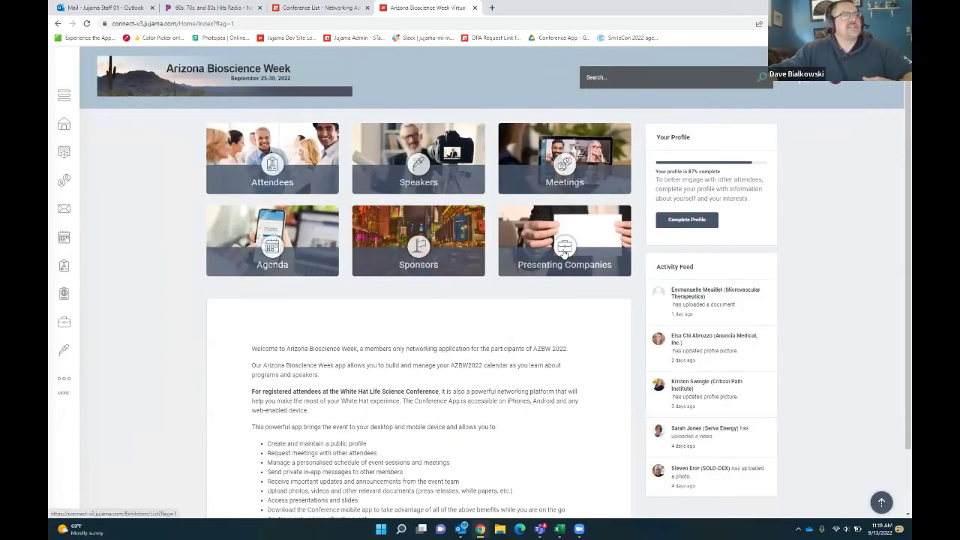
# Step: View AdviNow Medical's details among the presenting companies and check its meeting request form, closing it without inviting anyone
pyautogui.click(564, 253)
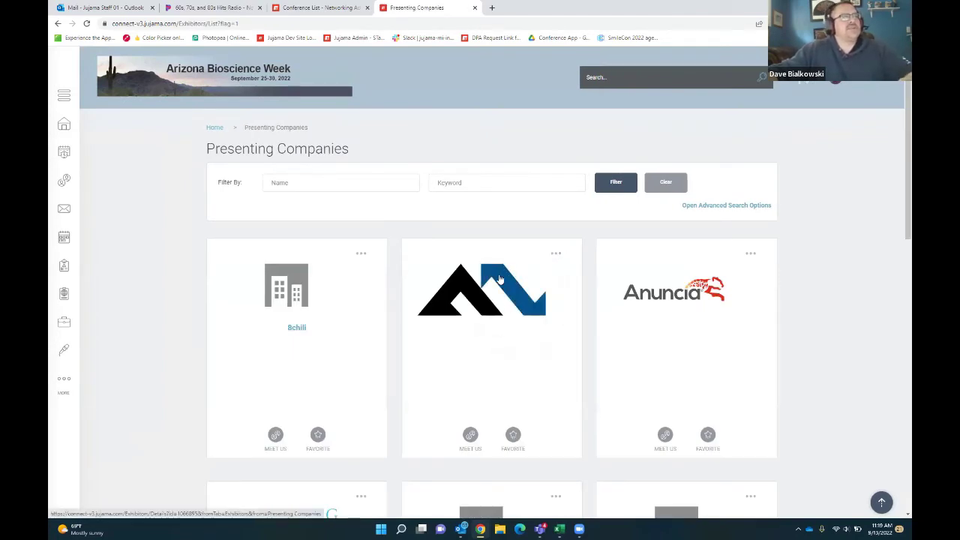
pyautogui.click(500, 279)
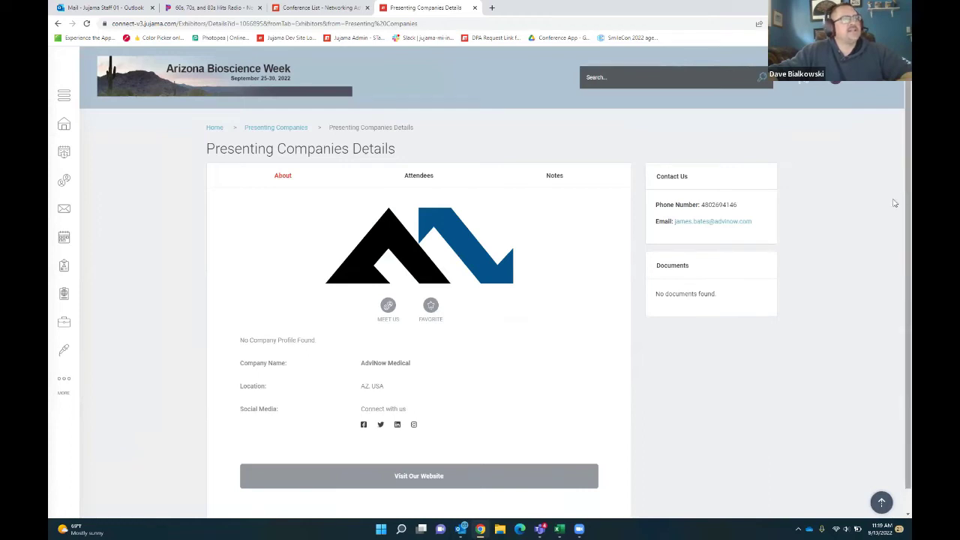
pyautogui.click(388, 307)
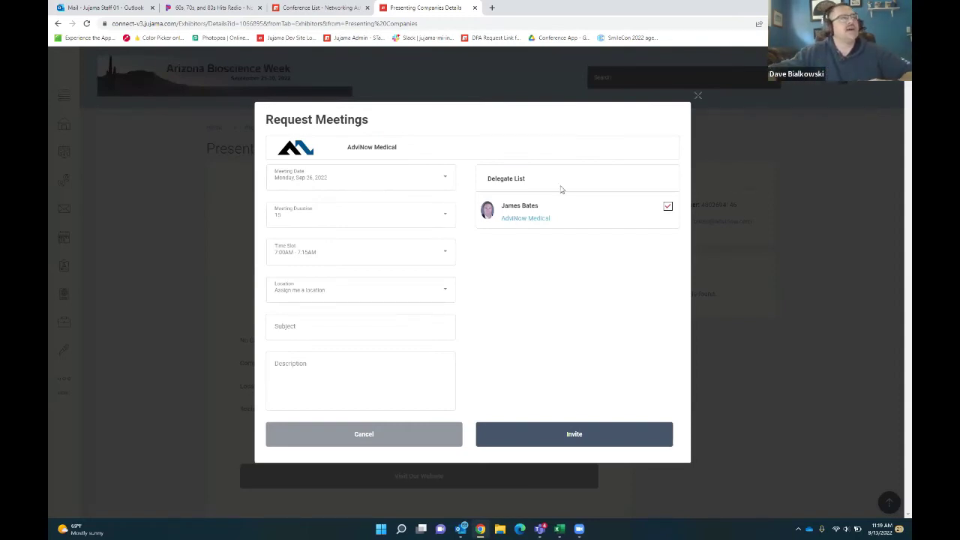
pyautogui.click(698, 97)
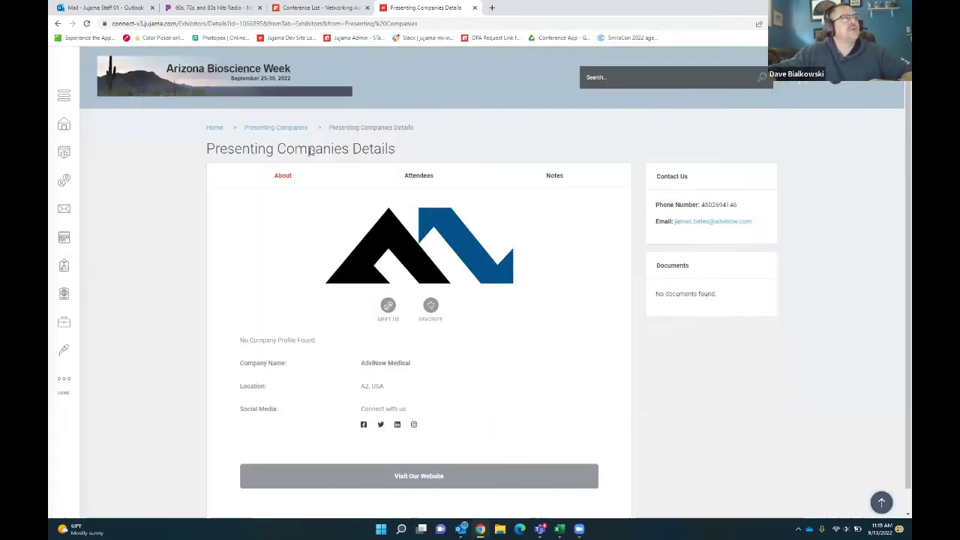
# Step: Return to the home page and expand the full navigation menu
pyautogui.click(215, 128)
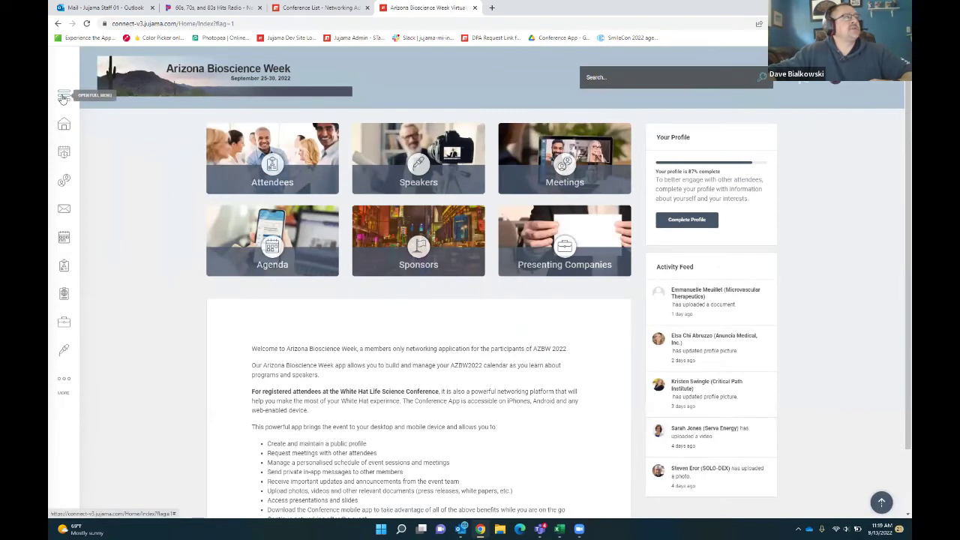
pyautogui.click(63, 96)
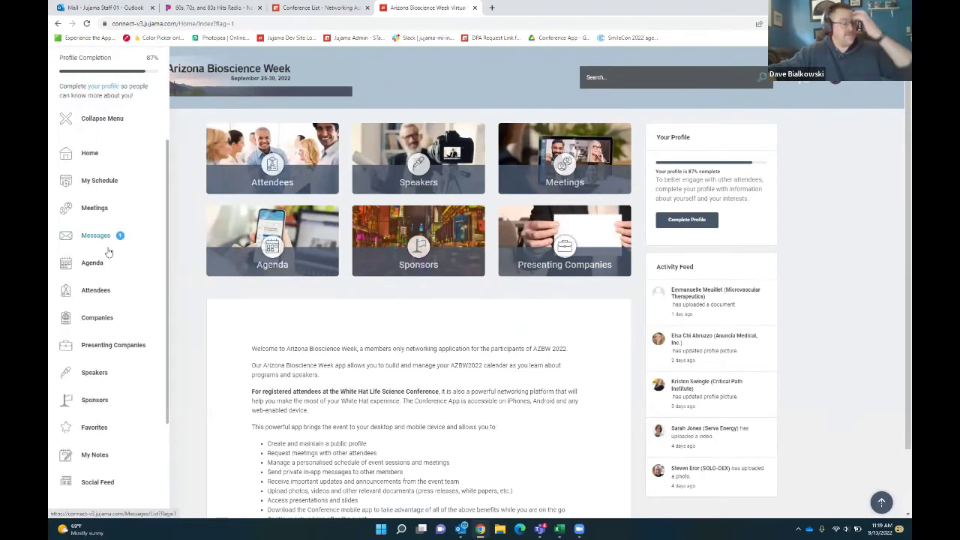